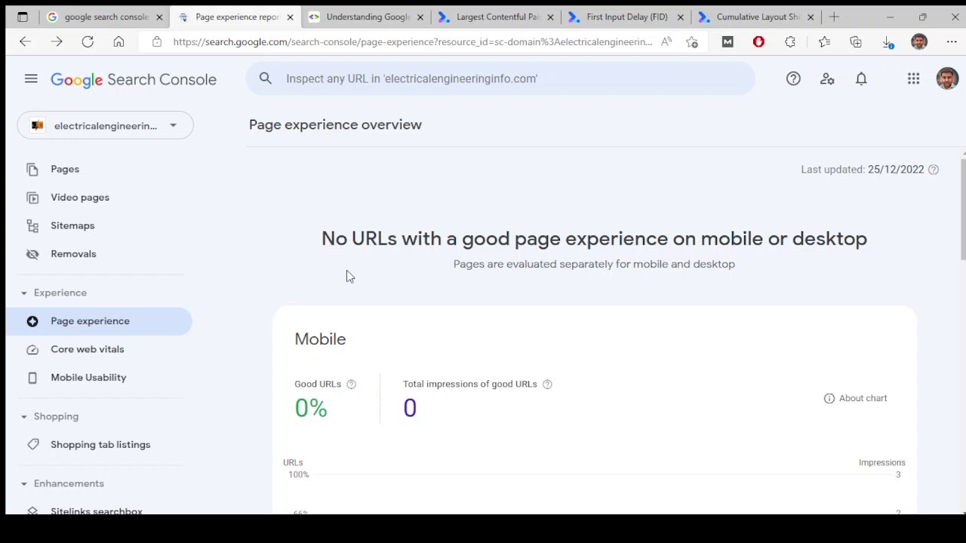
- Review the mobile and desktop charts and page experience signals in the Page experience overview
scroll(346, 277, down, 5)
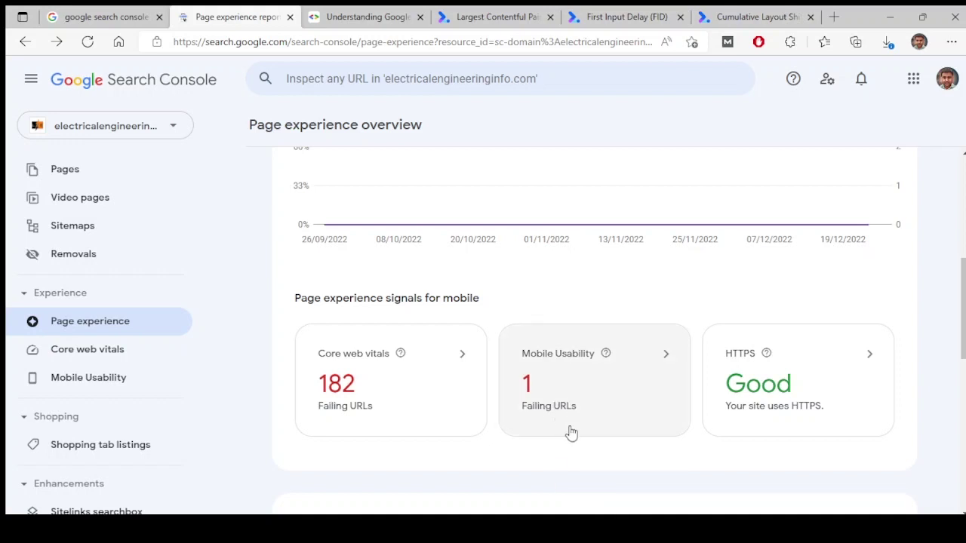
scroll(541, 472, down, 1)
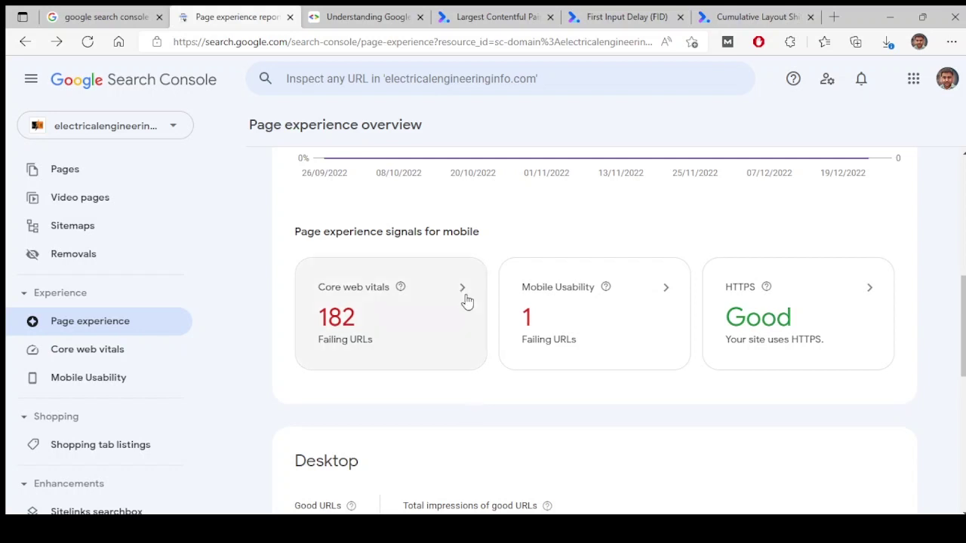
scroll(509, 222, up, 6)
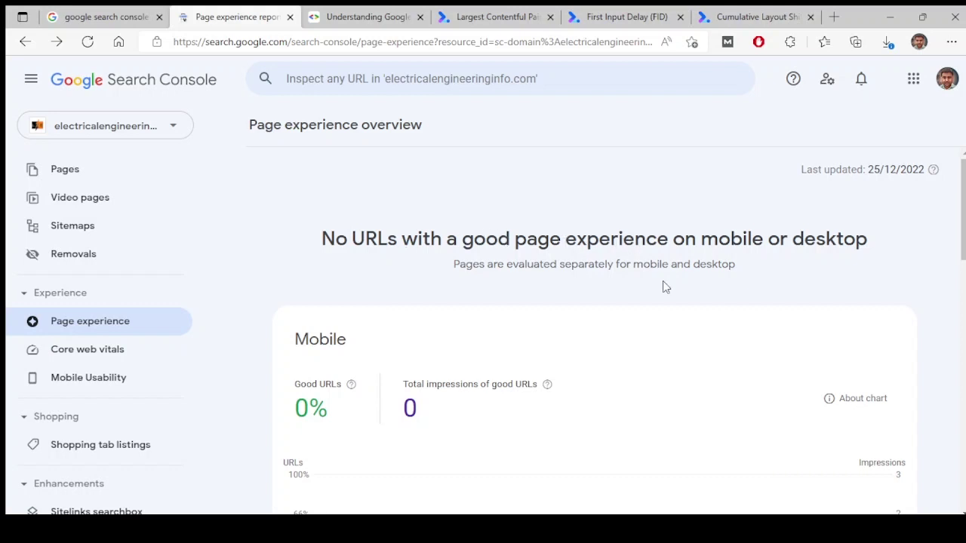
scroll(664, 285, down, 3)
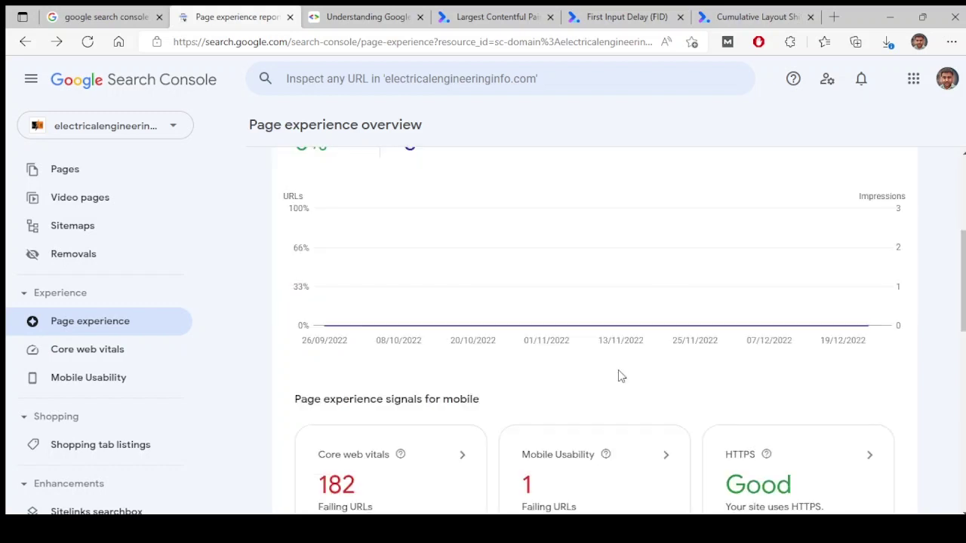
scroll(618, 375, down, 2)
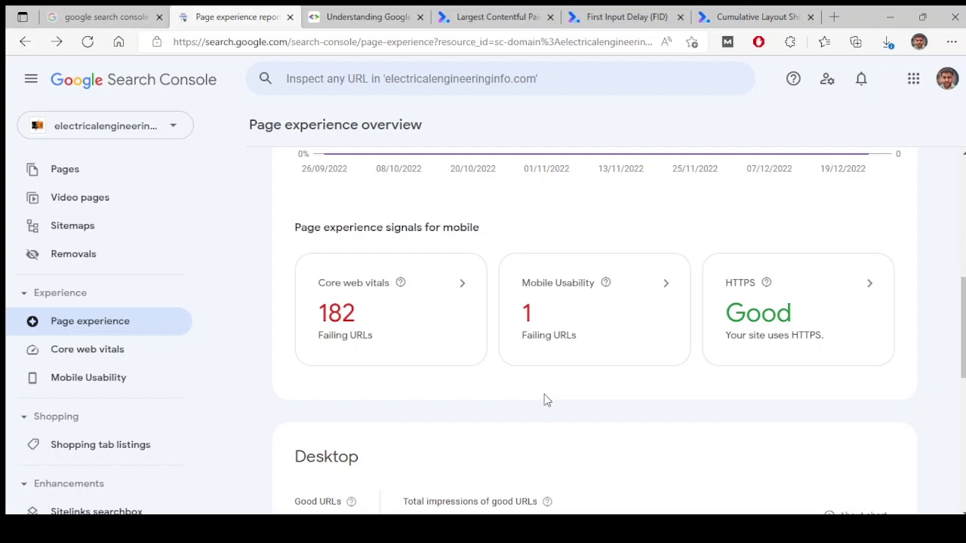
scroll(546, 399, down, 3)
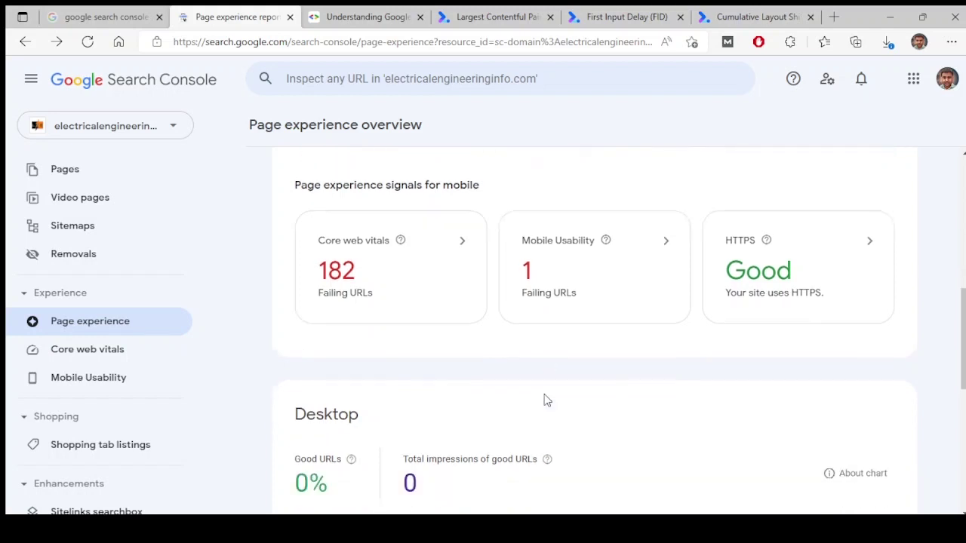
scroll(528, 356, up, 2)
scroll(527, 360, up, 2)
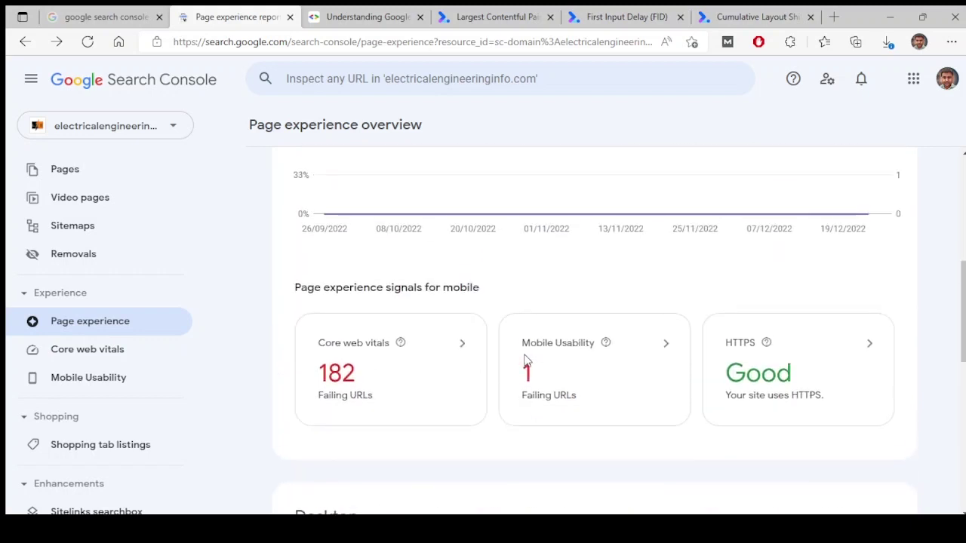
scroll(484, 317, up, 3)
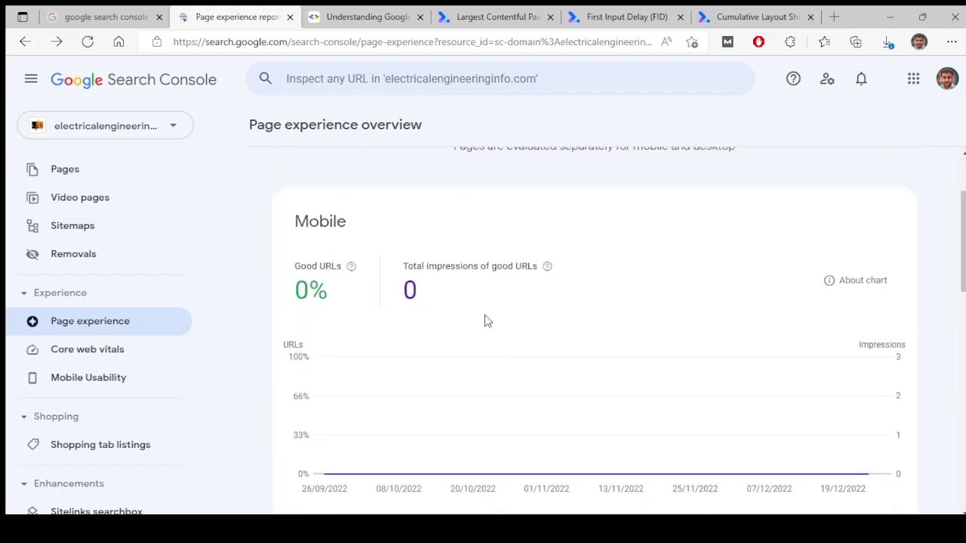
scroll(461, 345, down, 9)
scroll(457, 350, up, 1)
scroll(457, 349, down, 1)
scroll(401, 261, up, 3)
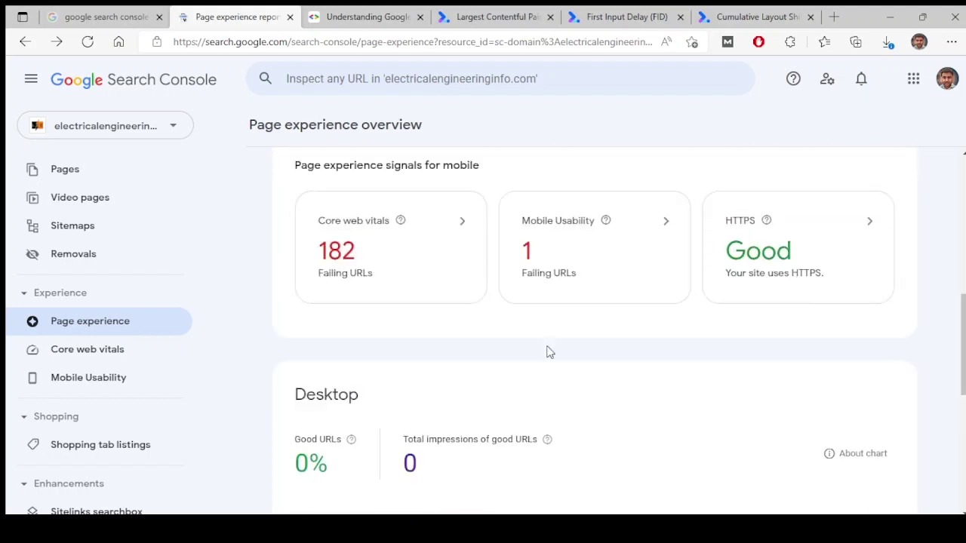
scroll(550, 352, down, 3)
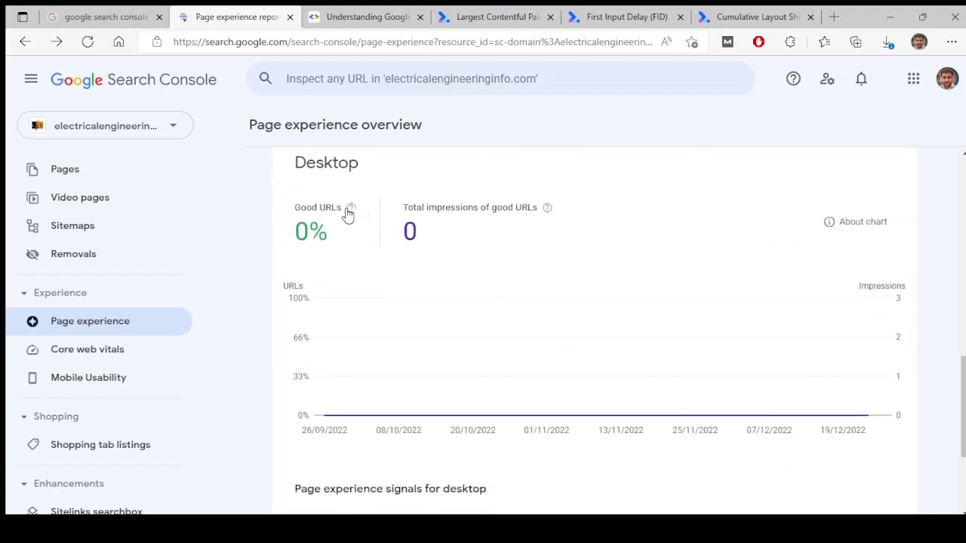
scroll(498, 344, down, 2)
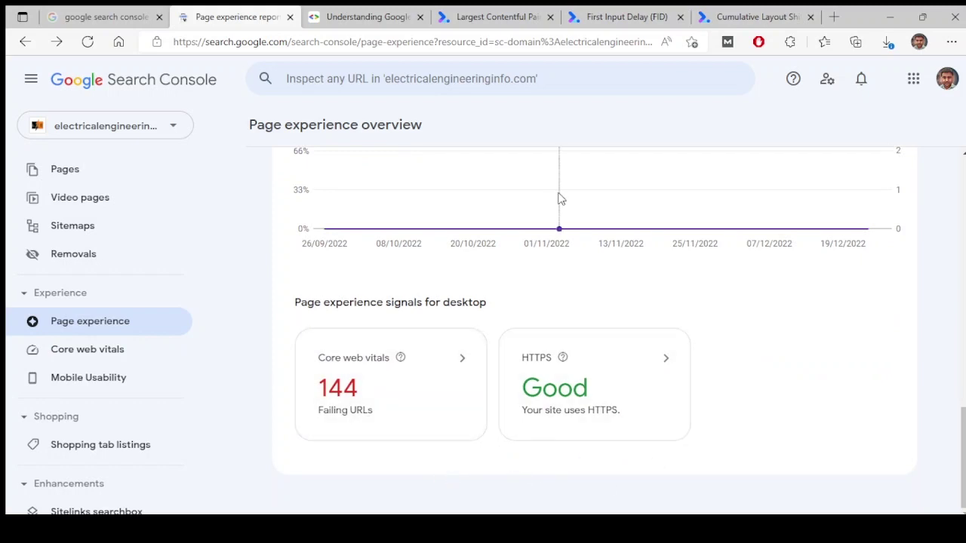
- Open the mobile Core web vitals report and review the issues explaining why URLs aren't considered good
scroll(561, 198, up, 5)
click(345, 236)
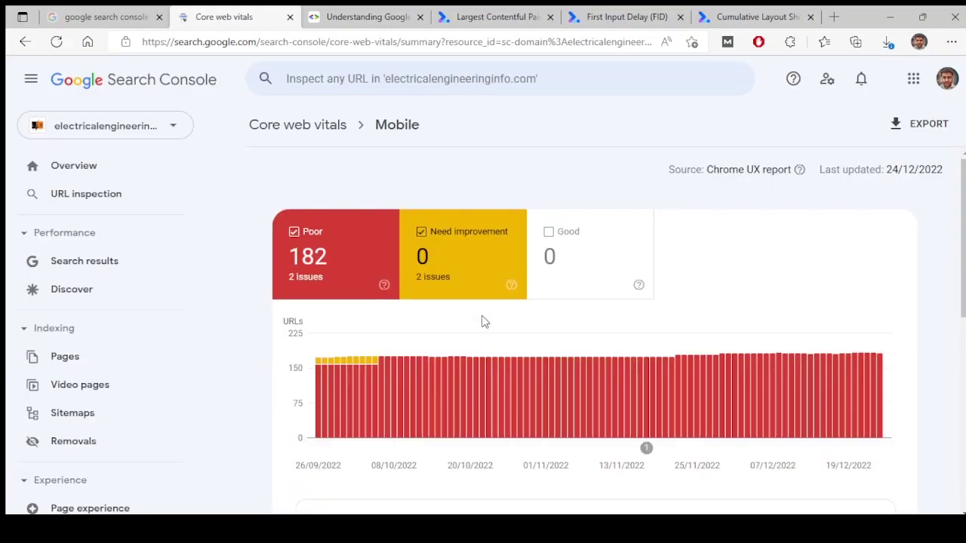
scroll(484, 322, down, 3)
scroll(484, 321, down, 3)
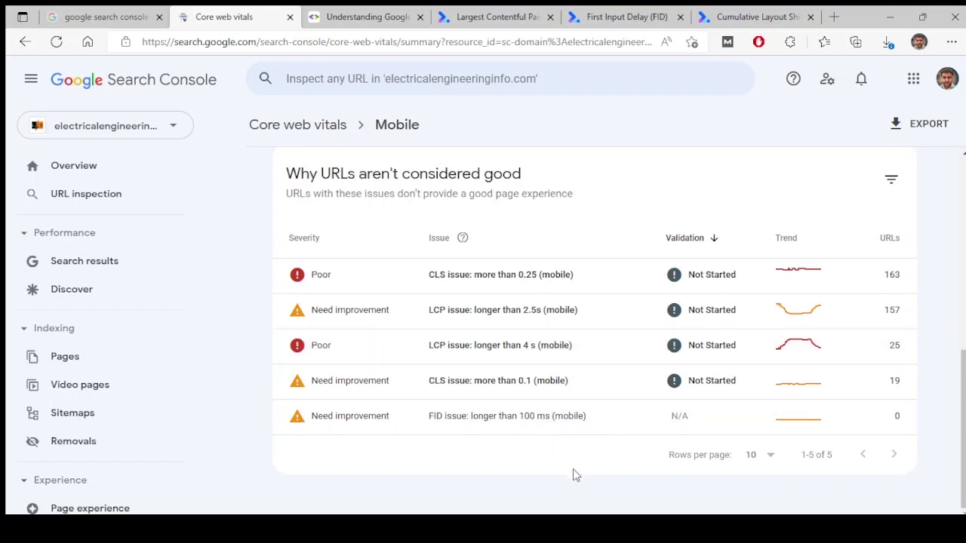
scroll(498, 436, up, 6)
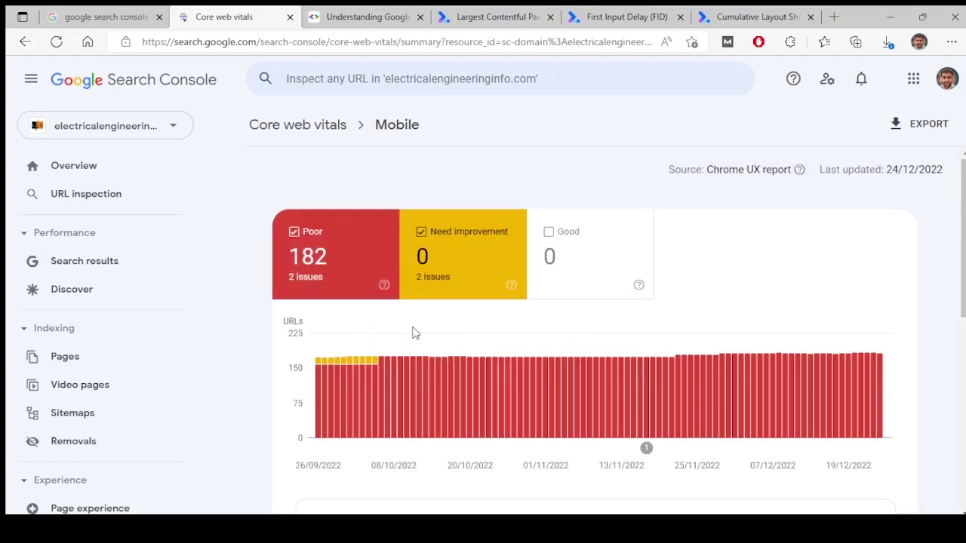
scroll(524, 346, down, 6)
- Open the data about good URLs from the mobile Core web vitals report
scroll(373, 373, up, 4)
scroll(418, 420, up, 2)
scroll(453, 350, down, 3)
click(541, 308)
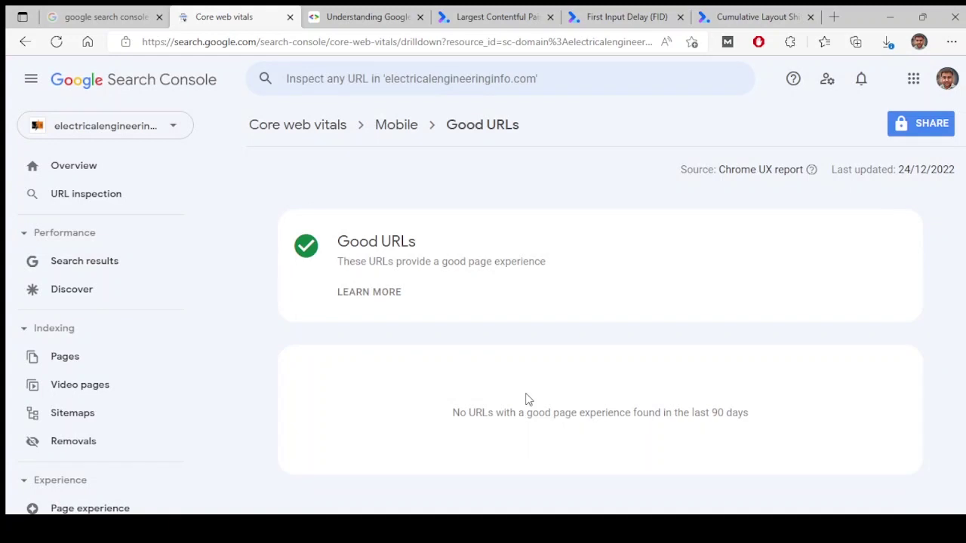
- Return to the Core web vitals overview and compare the Mobile and Desktop charts
click(289, 127)
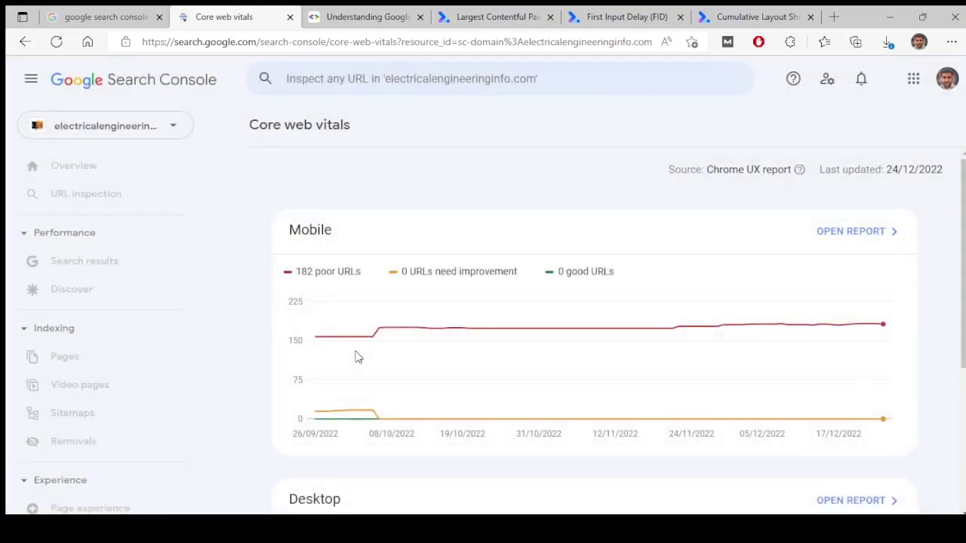
scroll(358, 357, down, 3)
scroll(71, 367, down, 2)
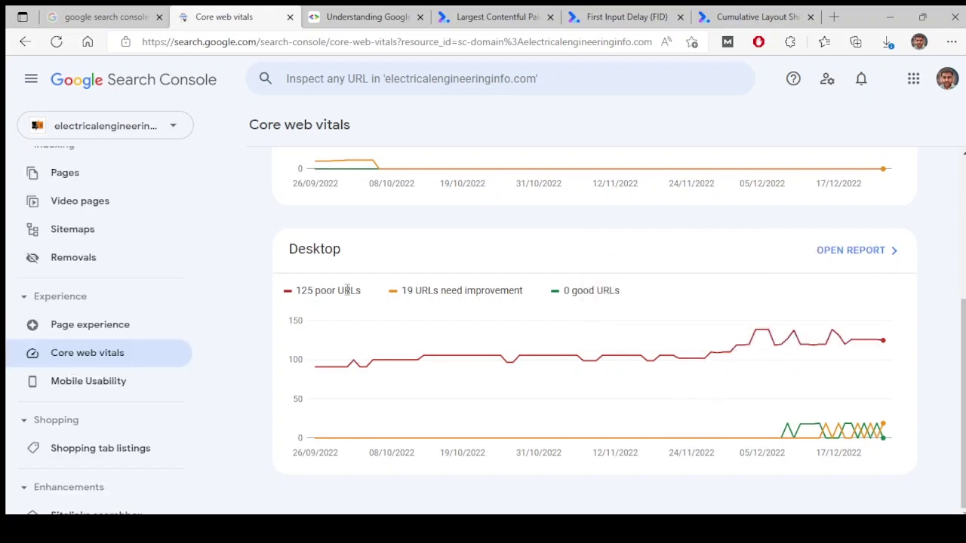
scroll(692, 306, up, 3)
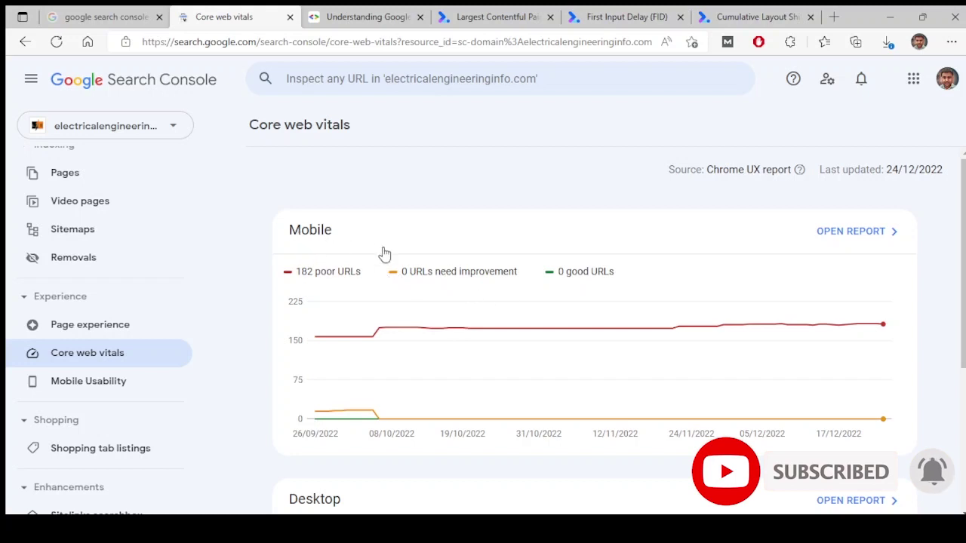
- Open the desktop Core web vitals report and examine the URLs affected by the CLS issue of more than 0.25
scroll(565, 346, down, 3)
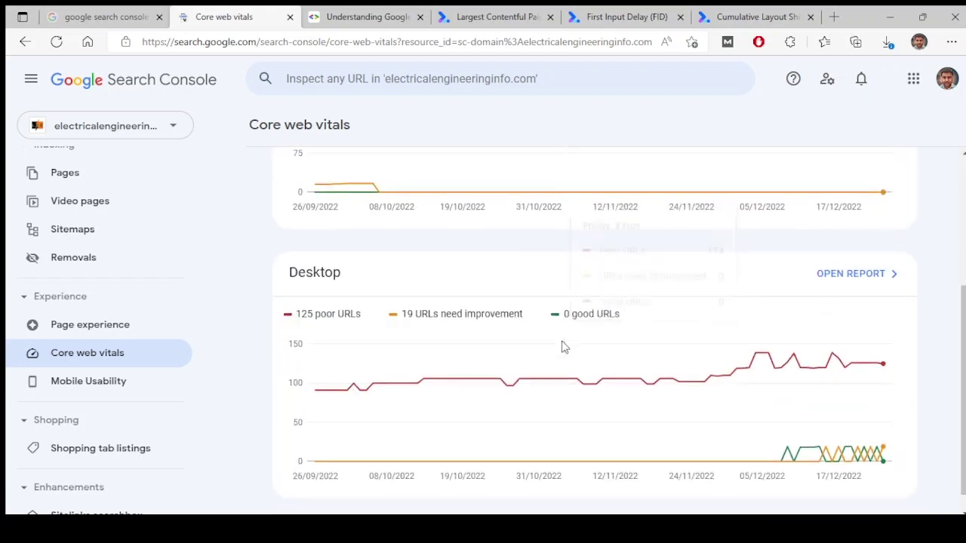
click(564, 347)
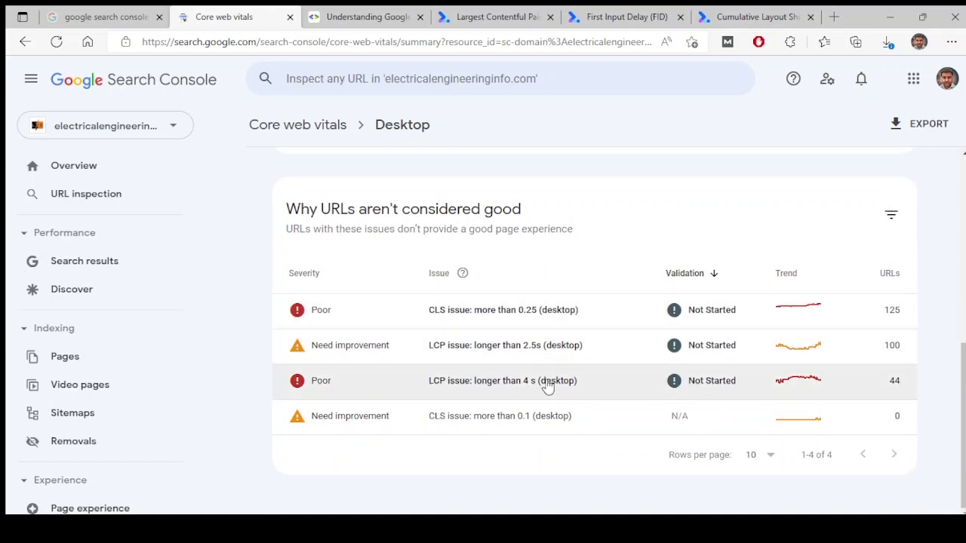
click(601, 322)
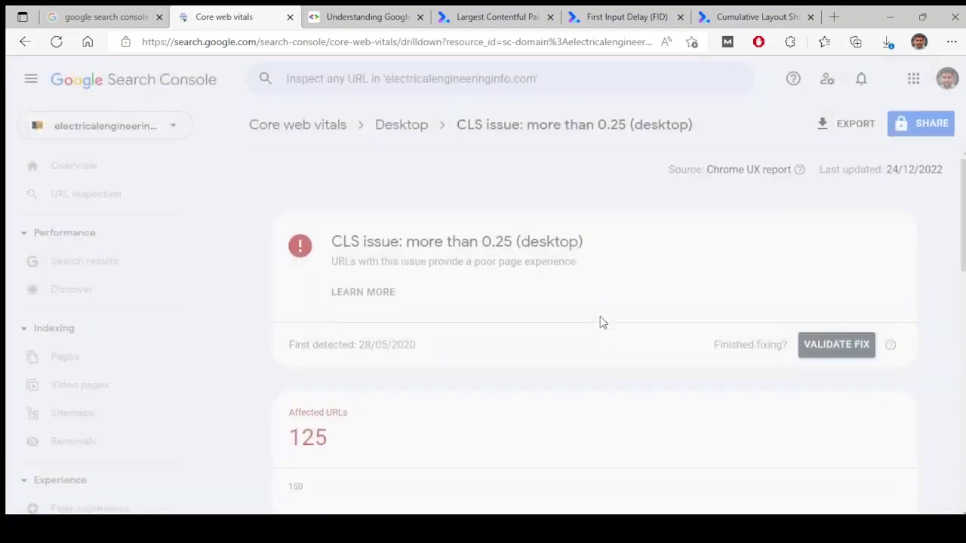
scroll(601, 323, down, 15)
- Open the Mobile Usability report and review the issues listed under why pages aren't usable on mobile
scroll(135, 414, down, 2)
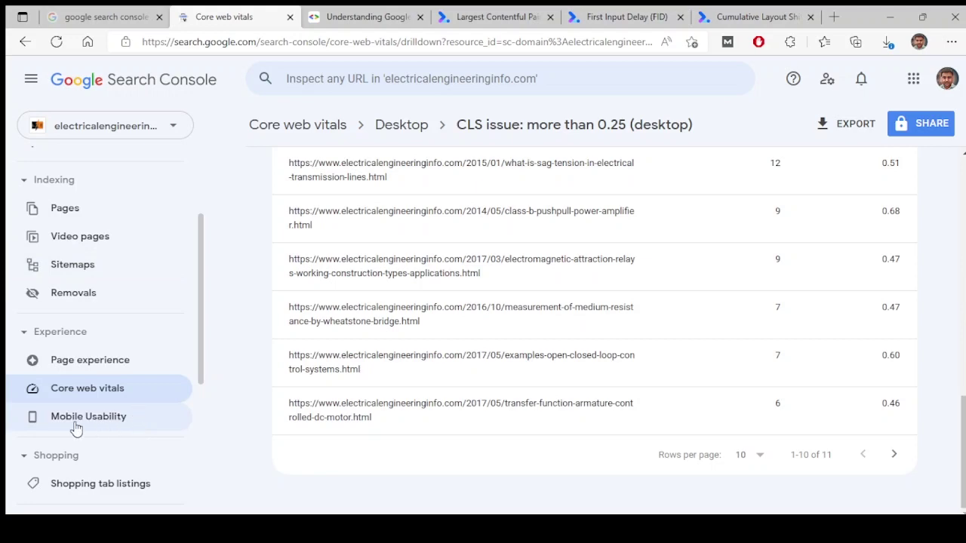
click(76, 417)
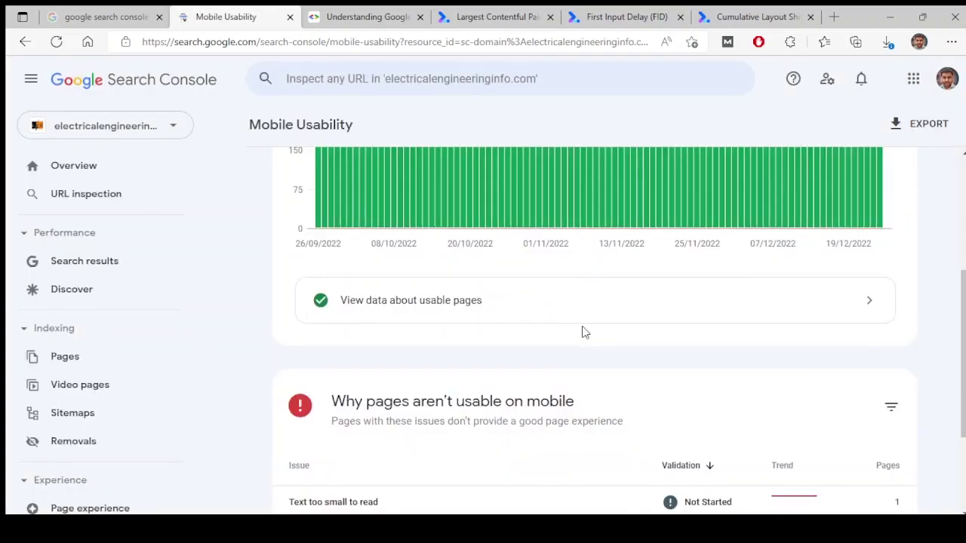
scroll(582, 330, down, 2)
scroll(597, 270, up, 3)
mouse_move(513, 287)
scroll(657, 234, down, 4)
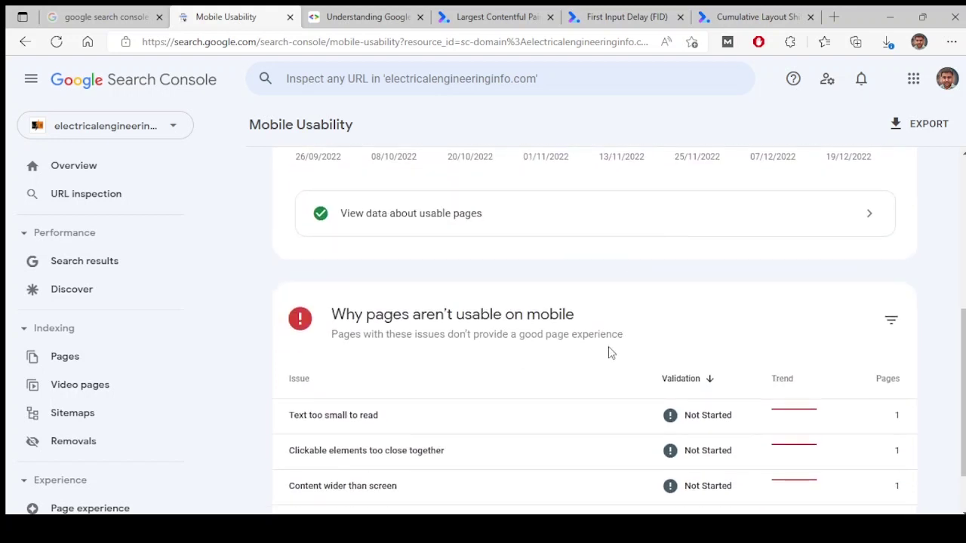
scroll(610, 352, down, 1)
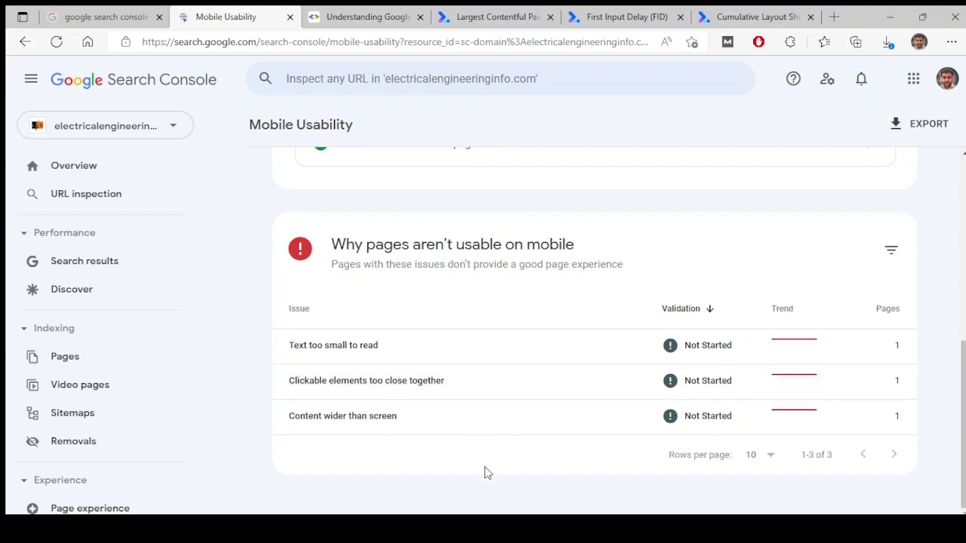
- Open the "Text too small to read" issue and load its affected page on the website
click(473, 352)
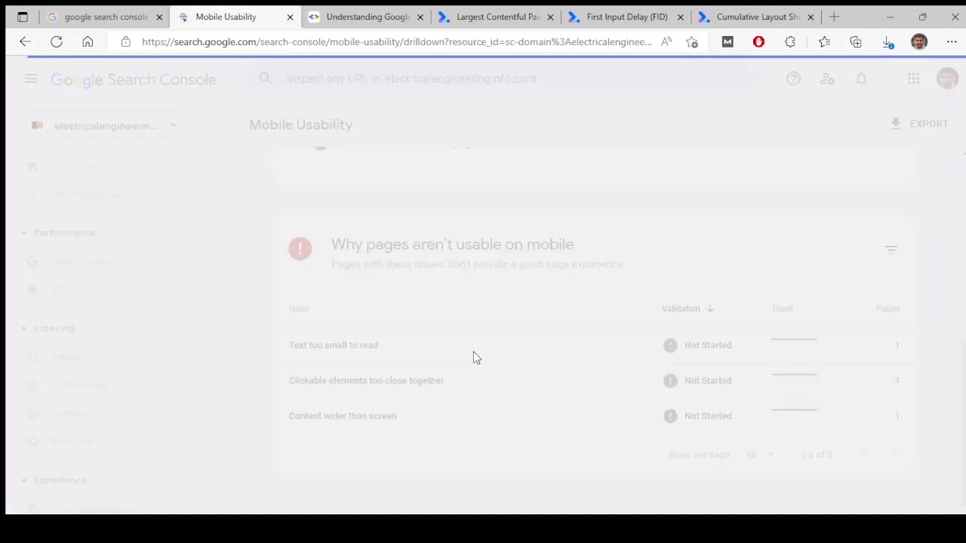
scroll(706, 458, down, 5)
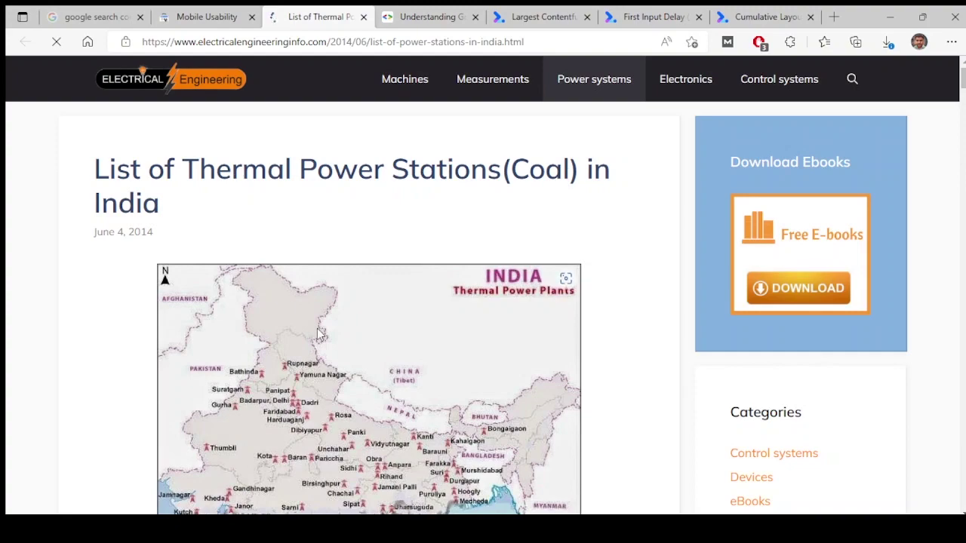
- Look through the article's map and thermal power station table, and return to the "Text too small to read" report
scroll(380, 403, down, 2)
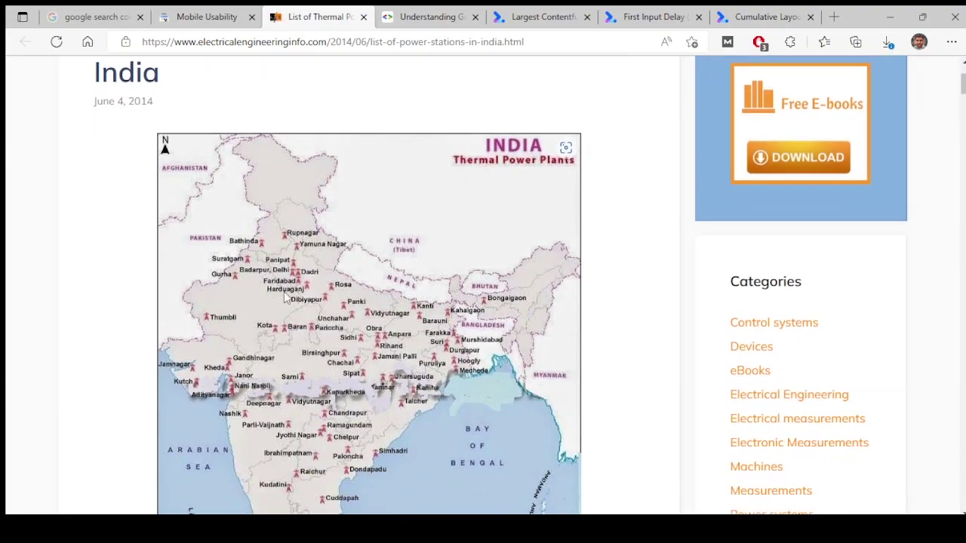
scroll(313, 376, down, 10)
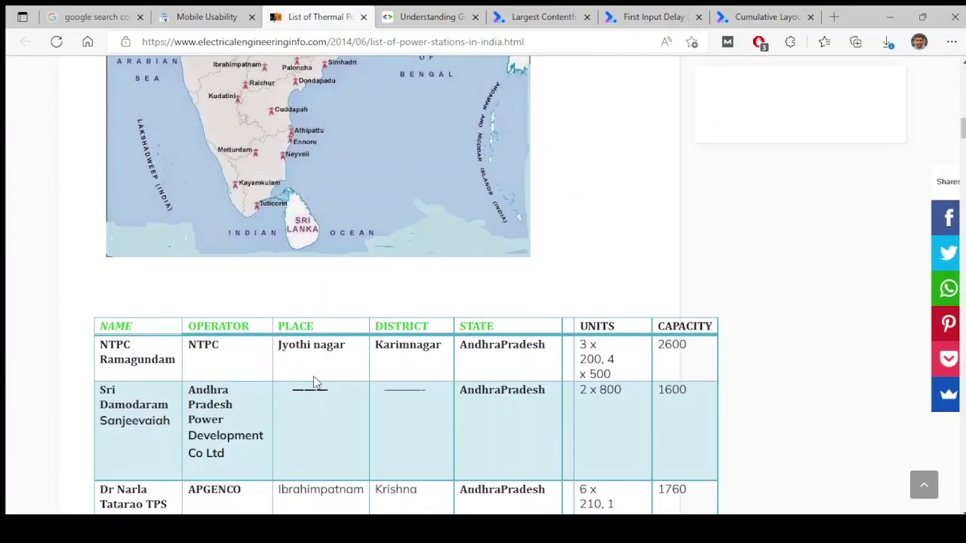
scroll(315, 382, down, 15)
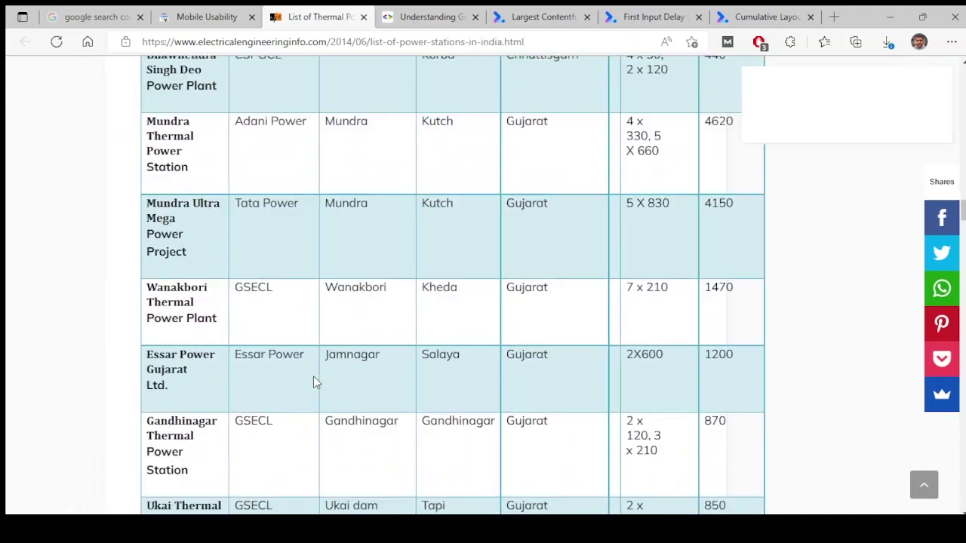
scroll(316, 382, down, 15)
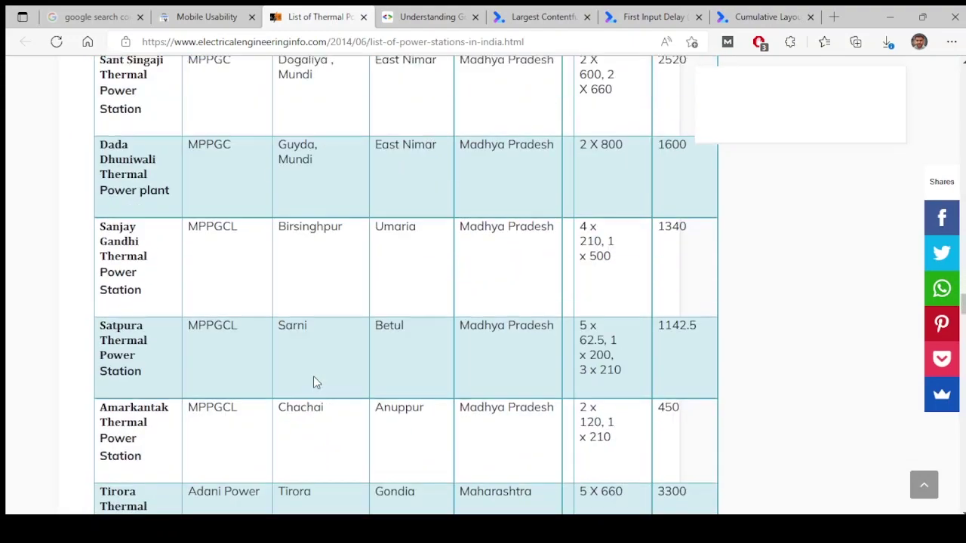
scroll(313, 376, down, 5)
key(ctrl+shift+Tab)
scroll(502, 355, up, 10)
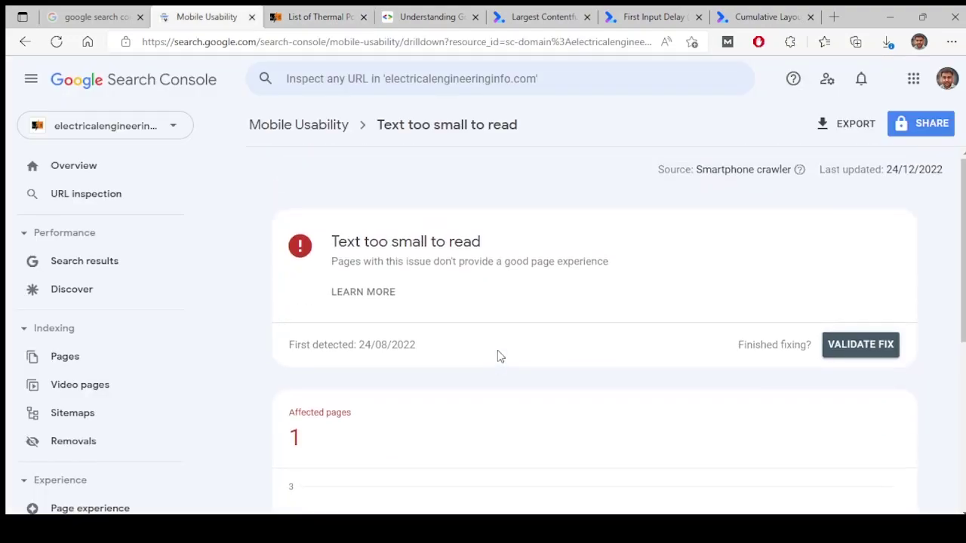